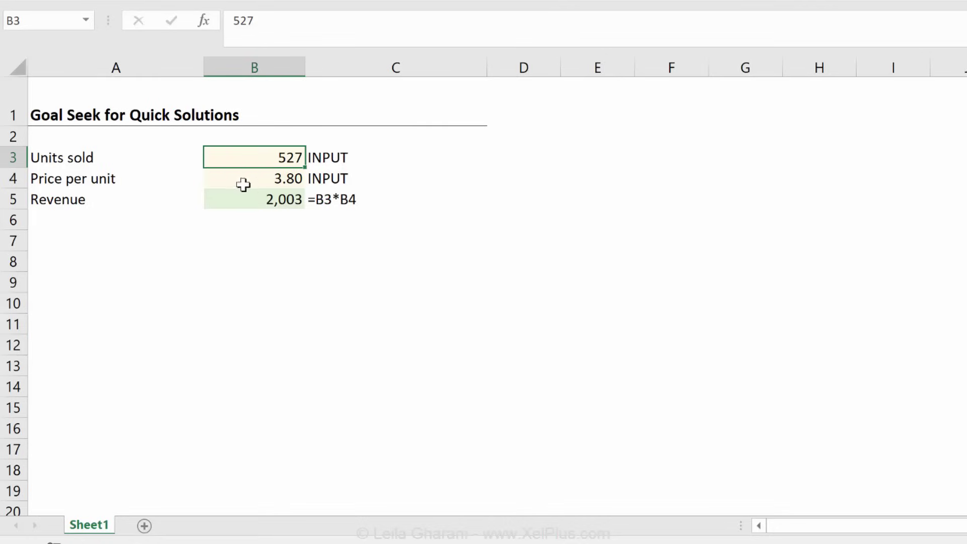
- Try units sold of 600, 700 and finally 650 in B3, watching revenue recalculate to 2,470
{"action": "left_click", "coordinate": [243, 184]}
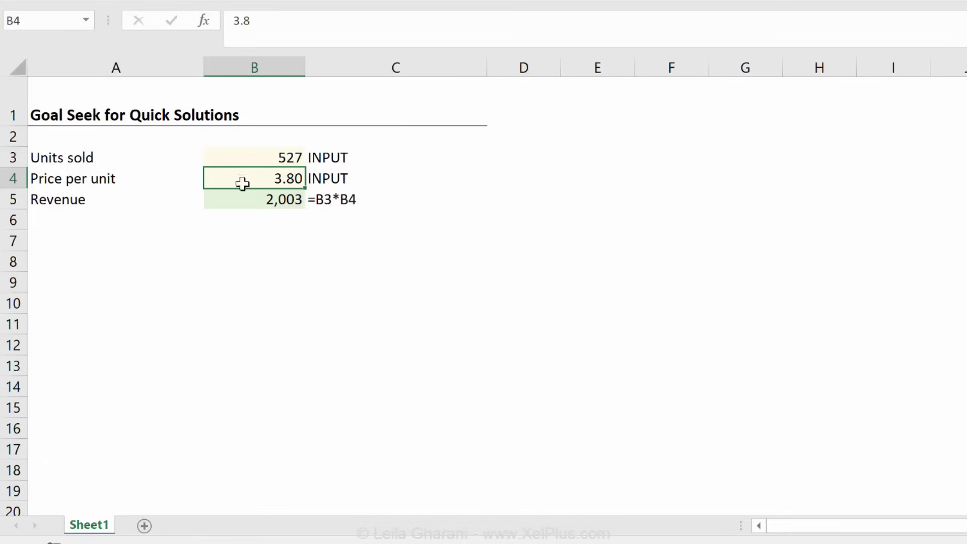
{"action": "left_click", "coordinate": [250, 199]}
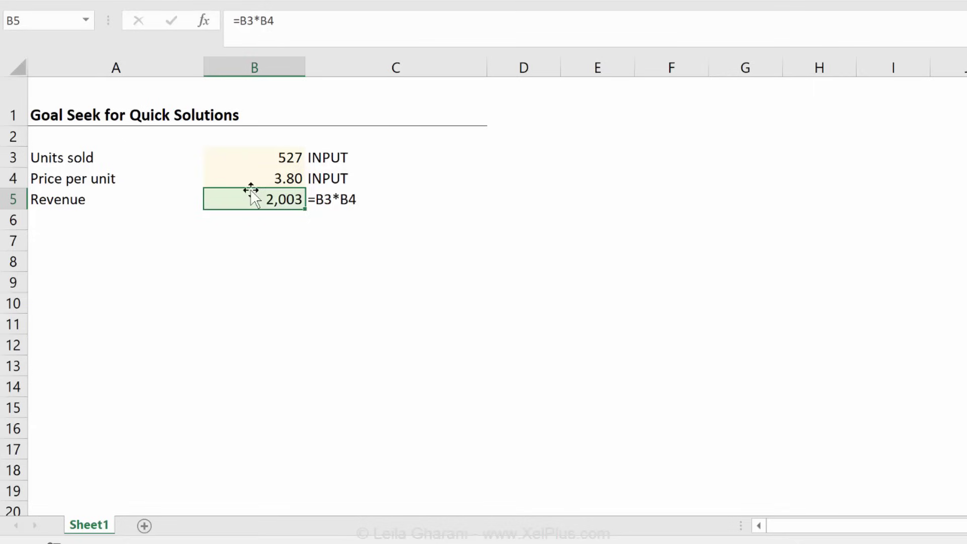
{"action": "left_click", "coordinate": [240, 157]}
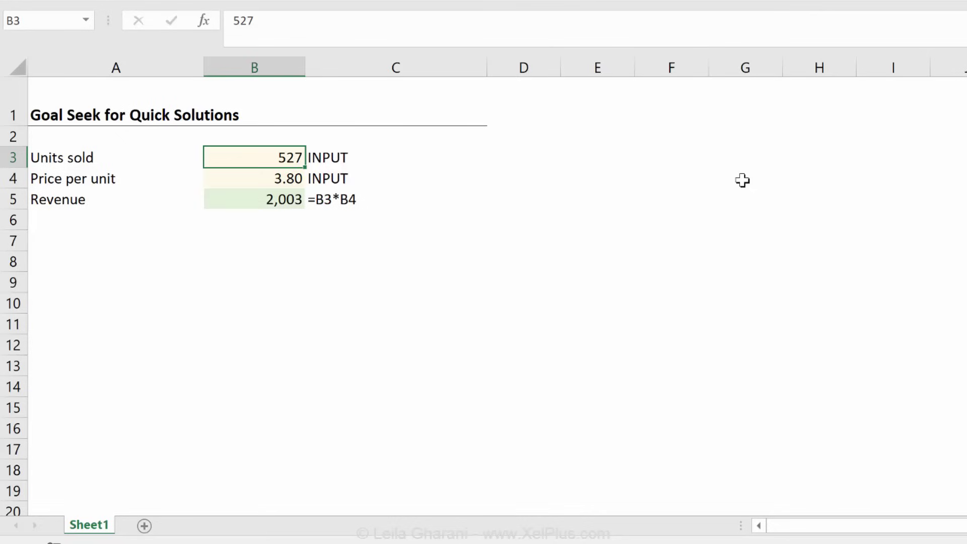
{"action": "type", "text": "600"}
{"action": "key", "text": "ctrl+Return"}
{"action": "type", "text": "700"}
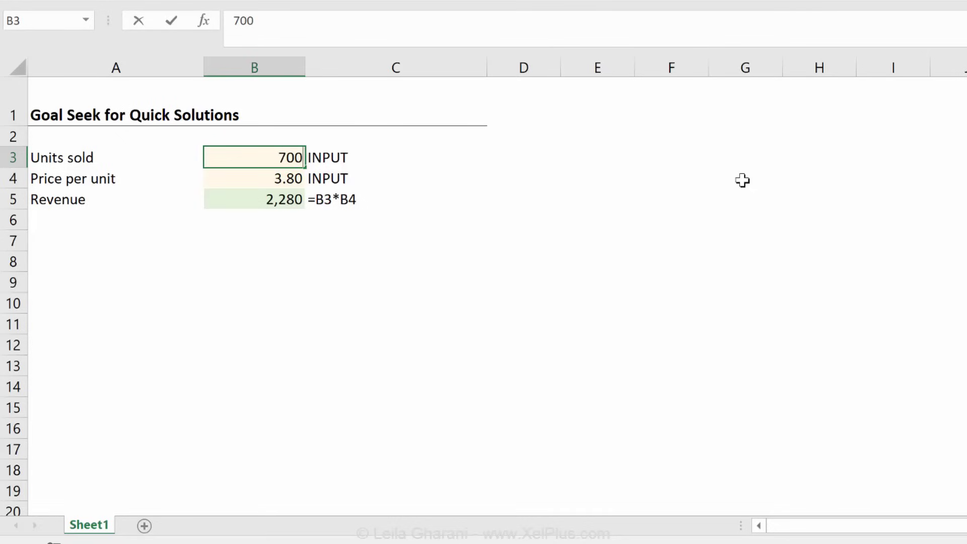
{"action": "key", "text": "ctrl+Return"}
{"action": "type", "text": "650"}
{"action": "key", "text": "ctrl+Return"}
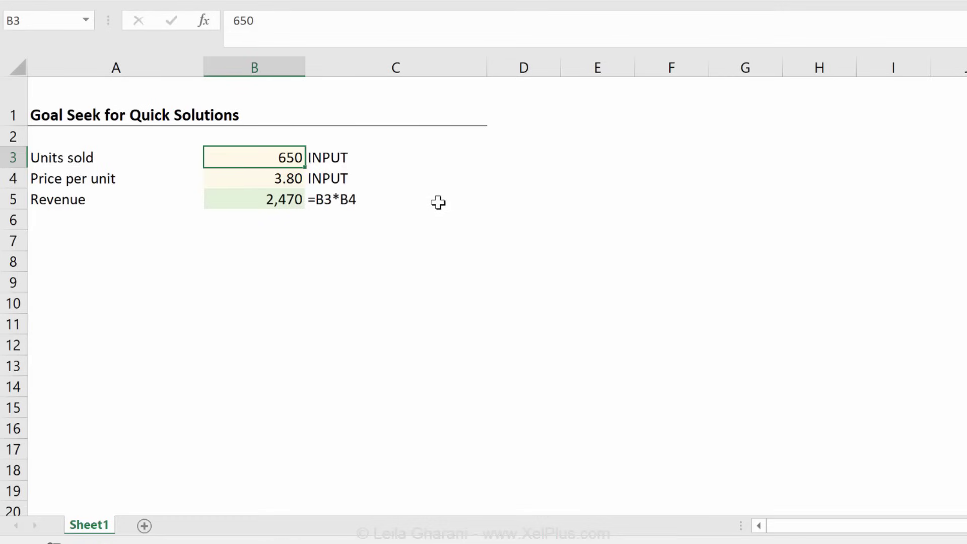
{"action": "left_click", "coordinate": [506, 201]}
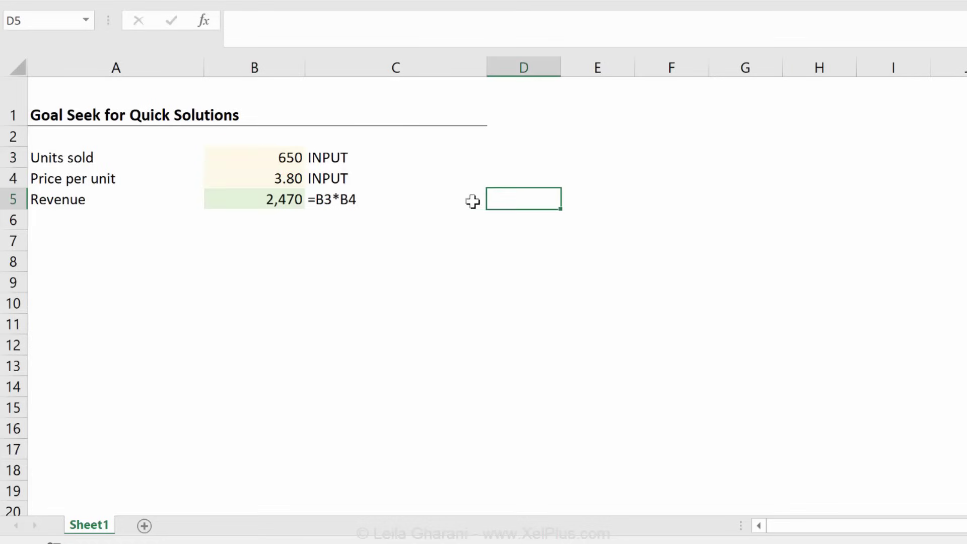
{"action": "type", "text": "250"}
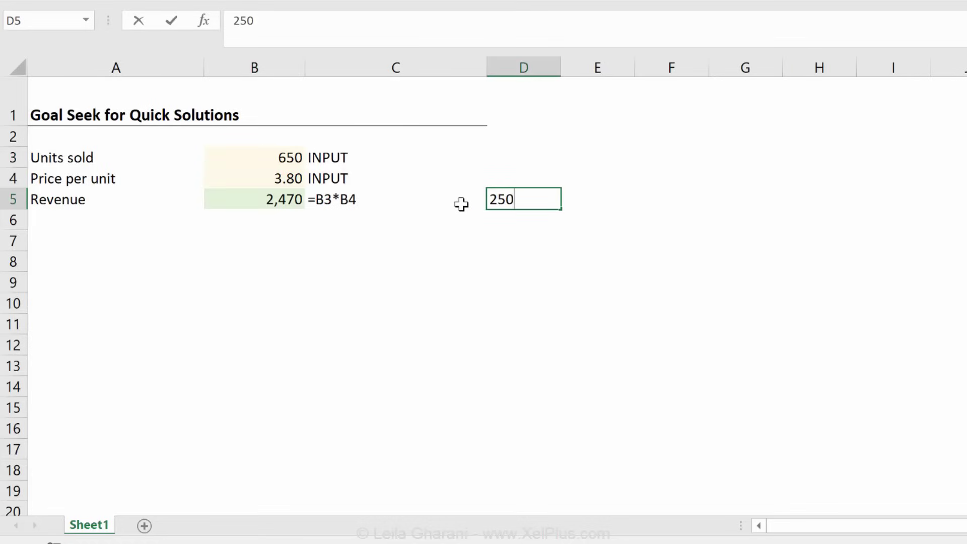
{"action": "type", "text": "0"}
{"action": "key", "text": "ctrl+Return"}
{"action": "key", "text": "Up"}
{"action": "key", "text": "Up"}
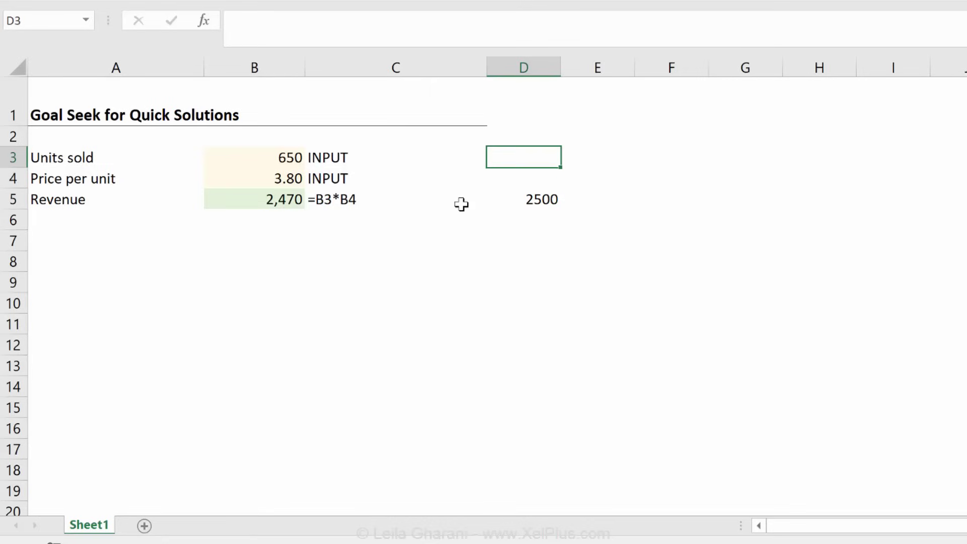
{"action": "type", "text": "="}
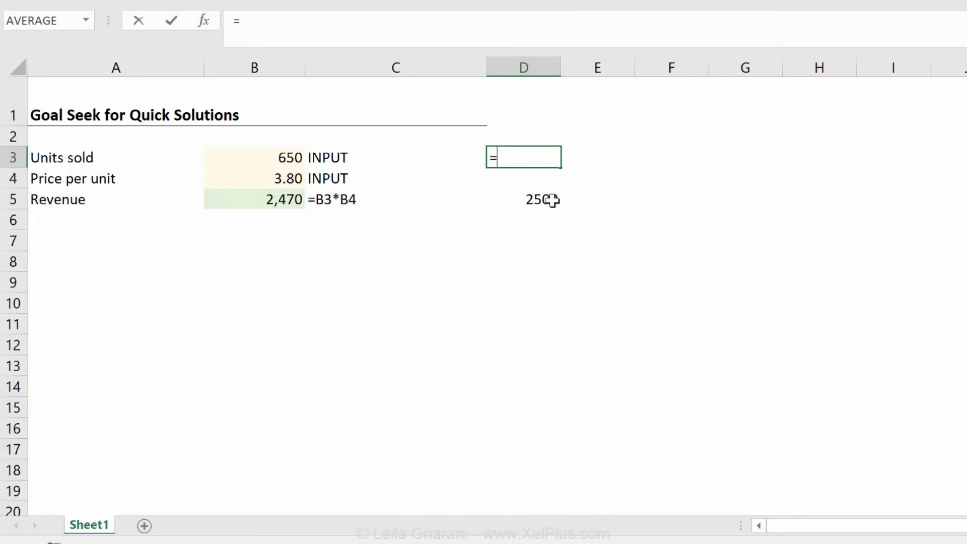
{"action": "left_click", "coordinate": [555, 200]}
{"action": "type", "text": "/"}
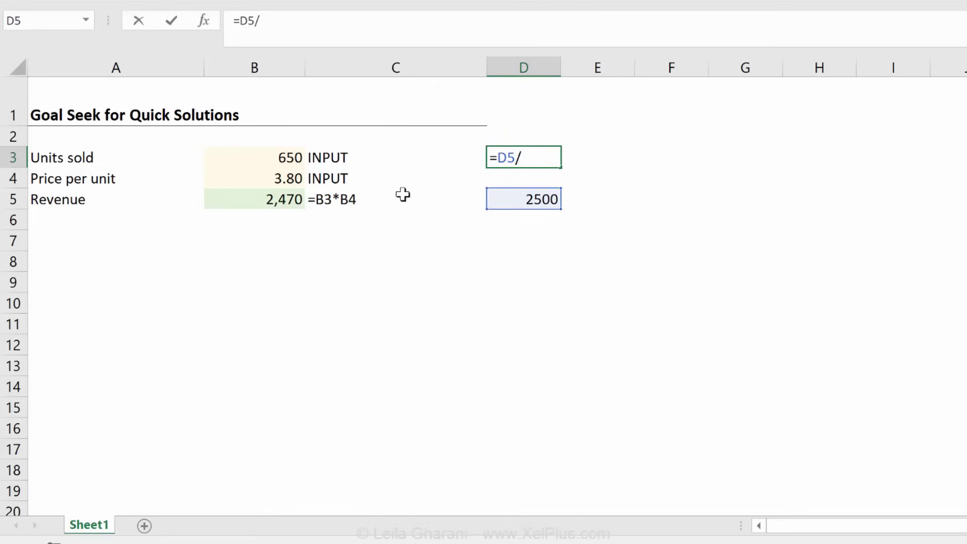
{"action": "left_click", "coordinate": [299, 176]}
{"action": "key", "text": "Return"}
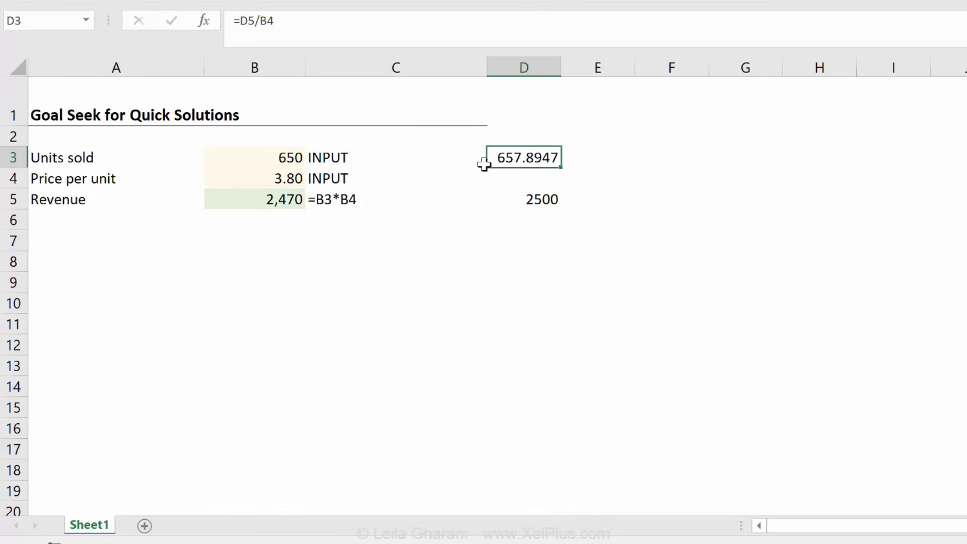
{"action": "left_click", "coordinate": [533, 200]}
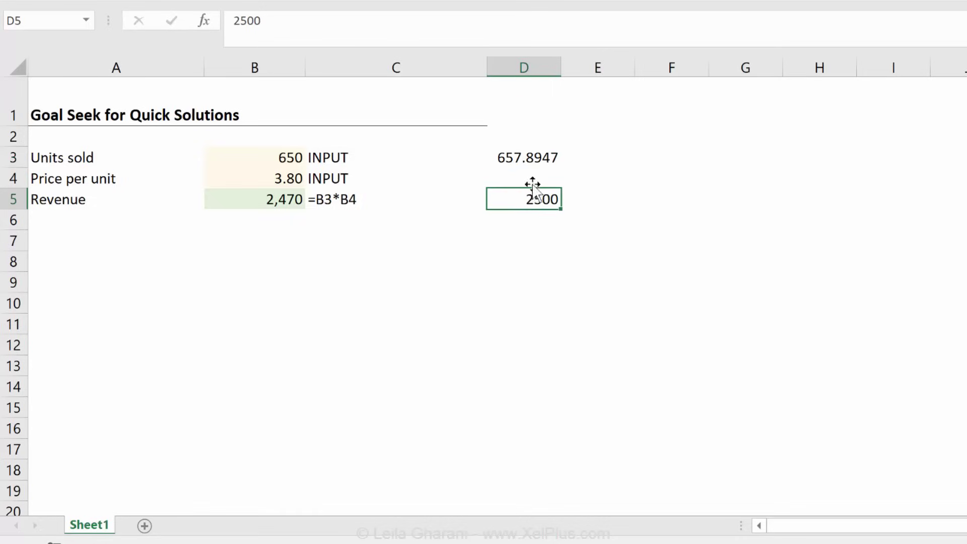
{"action": "left_click_drag", "start_coordinate": [531, 157], "coordinate": [537, 191]}
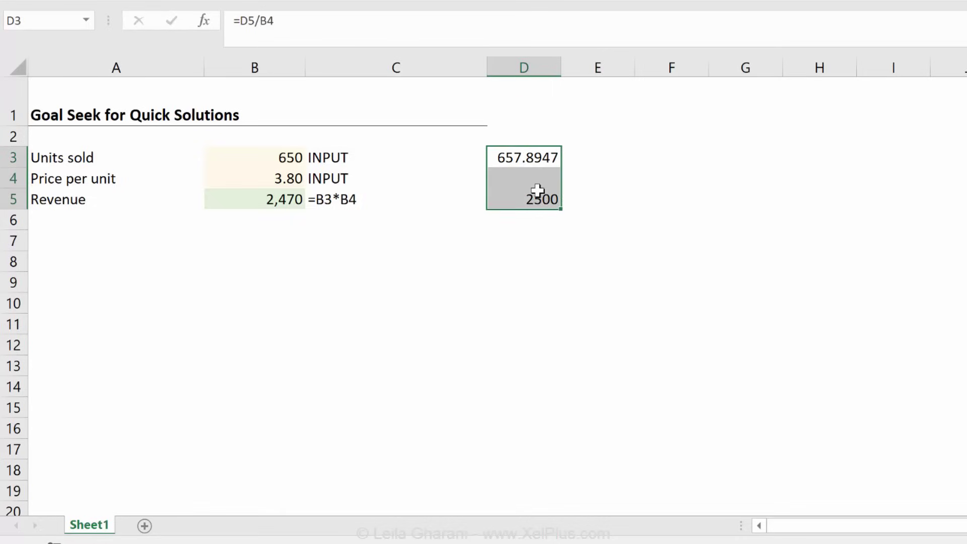
{"action": "key", "text": "Delete"}
{"action": "left_click", "coordinate": [372, 265]}
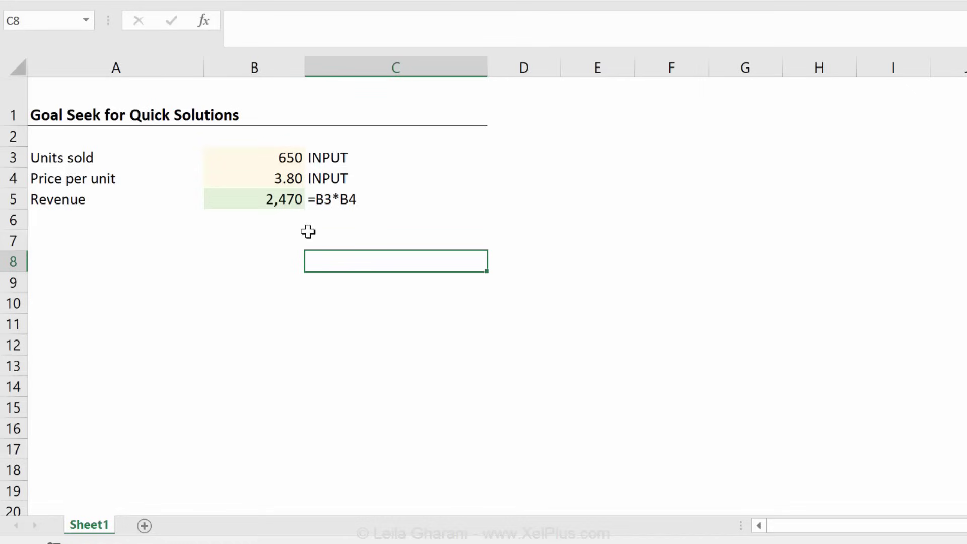
{"action": "left_click", "coordinate": [270, 199]}
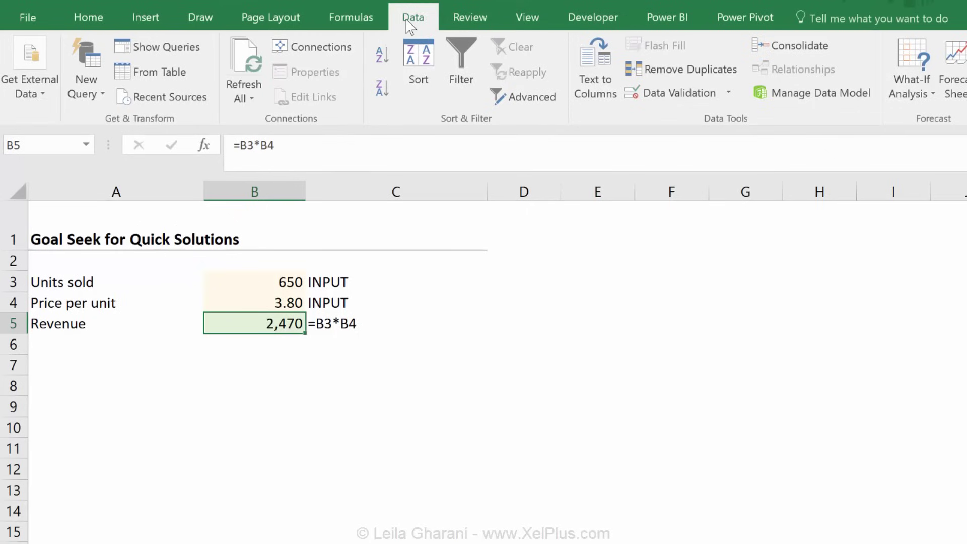
- Goal Seek revenue B5 to 2,500 by changing units sold B3, accepting the result of 658
{"action": "left_click", "coordinate": [773, 90]}
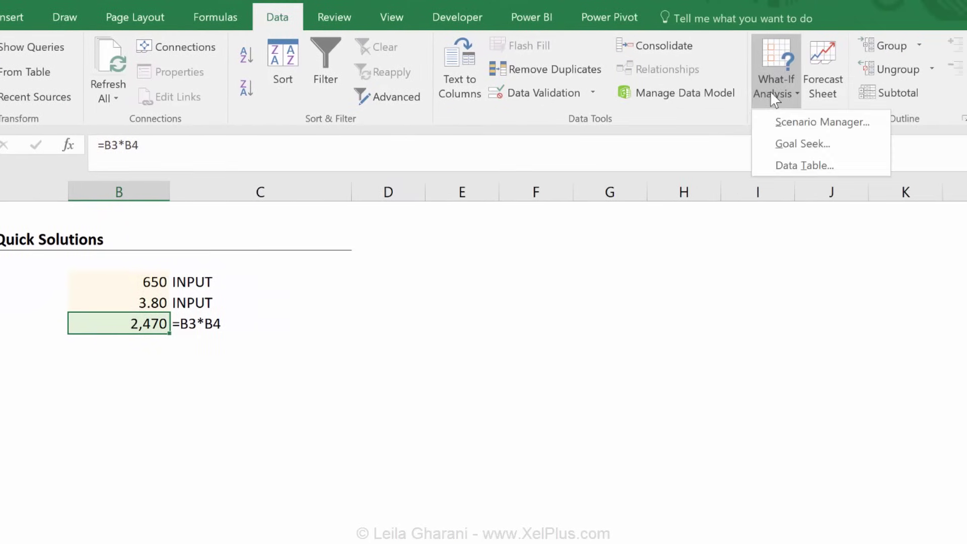
{"action": "left_click", "coordinate": [794, 143]}
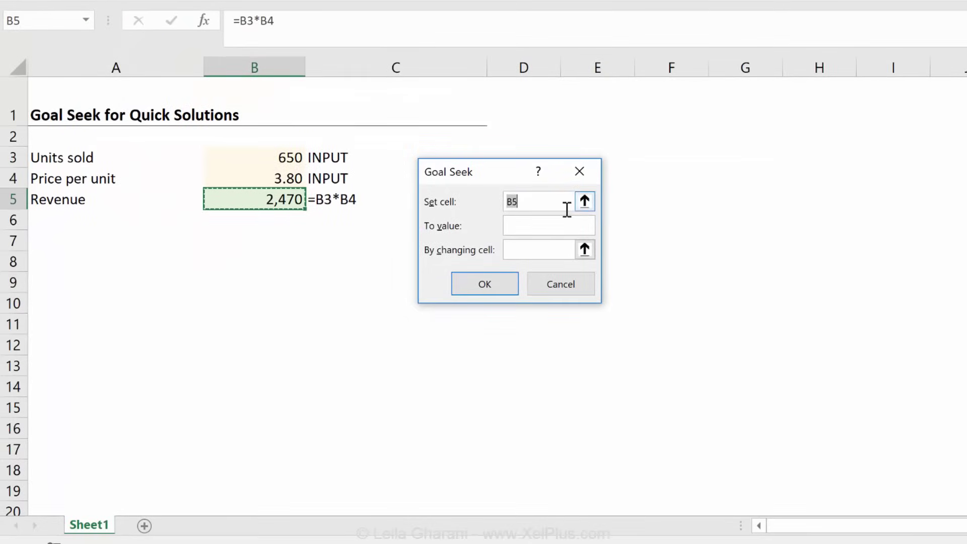
{"action": "left_click", "coordinate": [531, 201]}
{"action": "type", "text": "2500"}
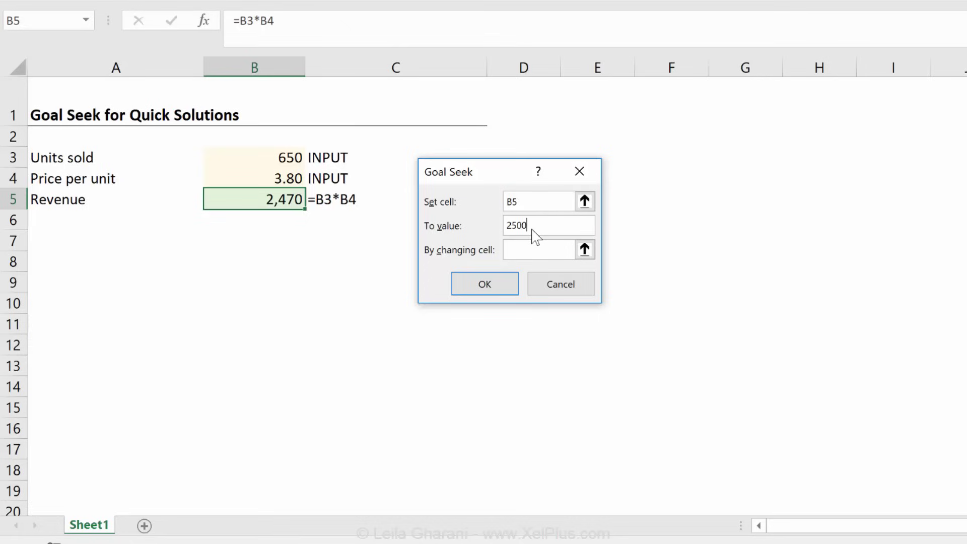
{"action": "left_click", "coordinate": [528, 253]}
{"action": "left_click", "coordinate": [278, 155]}
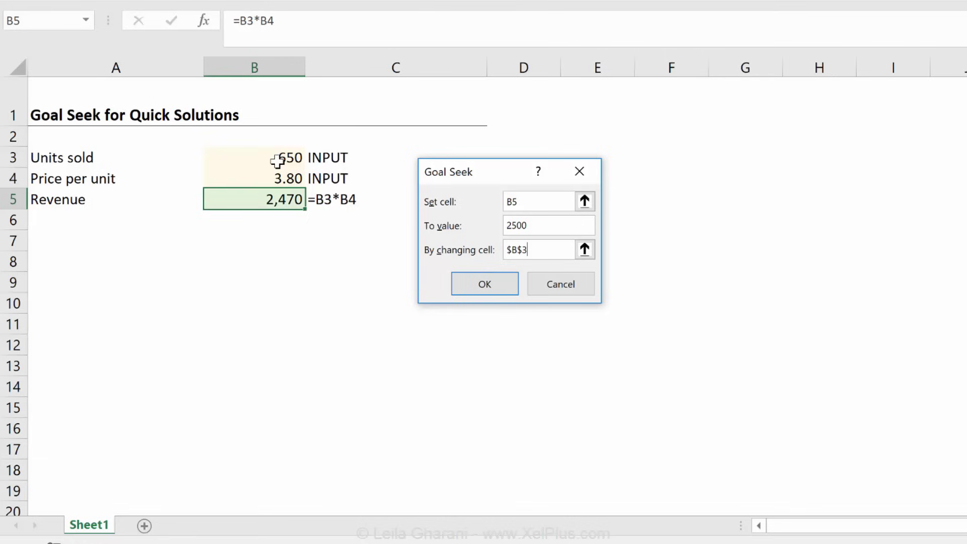
{"action": "left_click", "coordinate": [483, 288]}
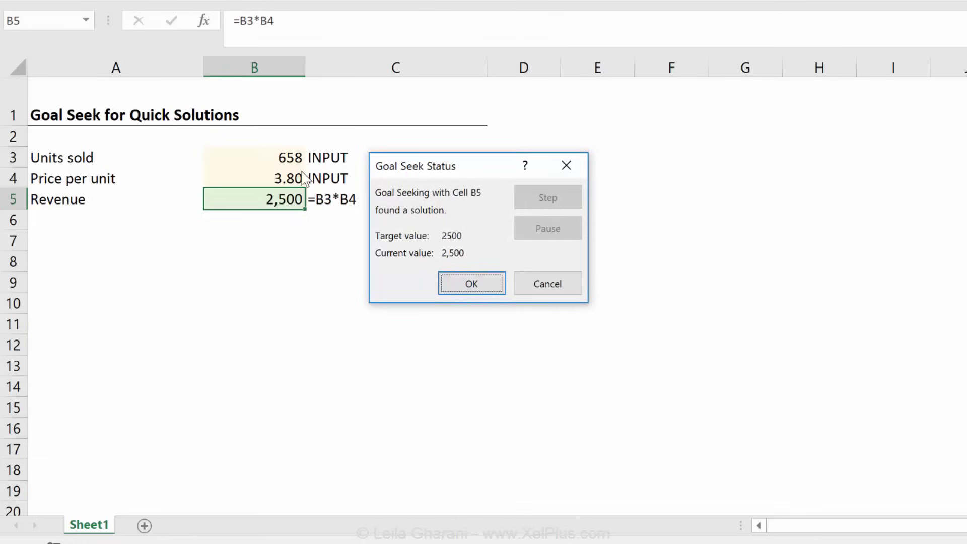
{"action": "left_click", "coordinate": [472, 285]}
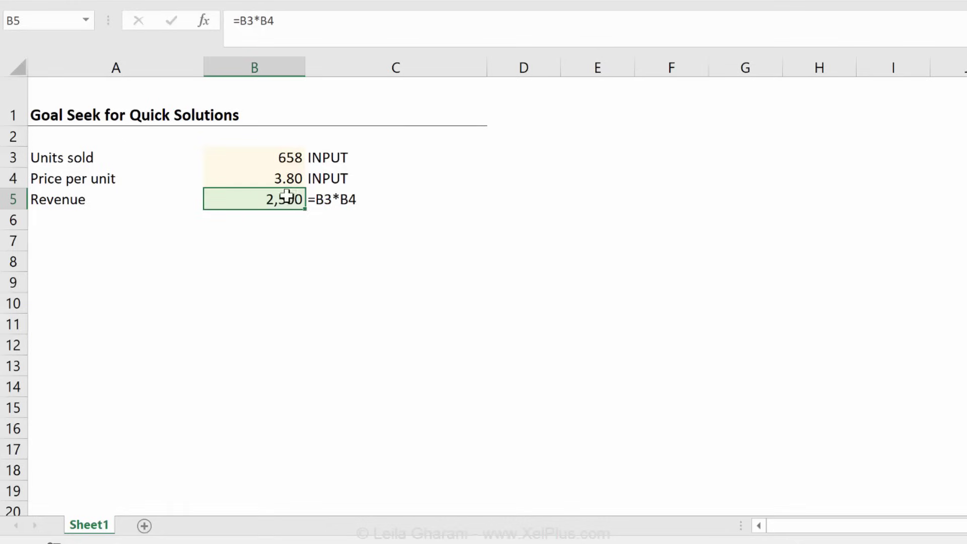
{"action": "left_click", "coordinate": [276, 162]}
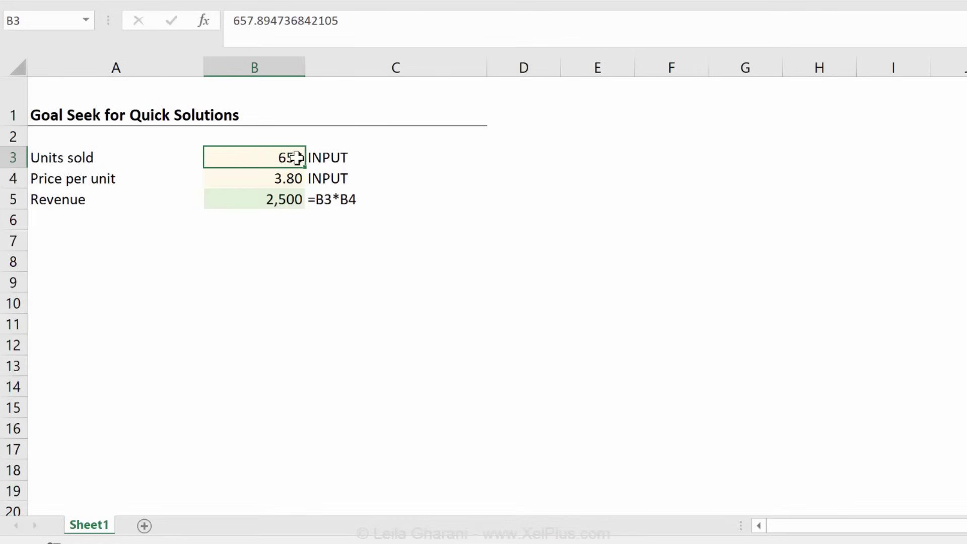
{"action": "left_click", "coordinate": [268, 203]}
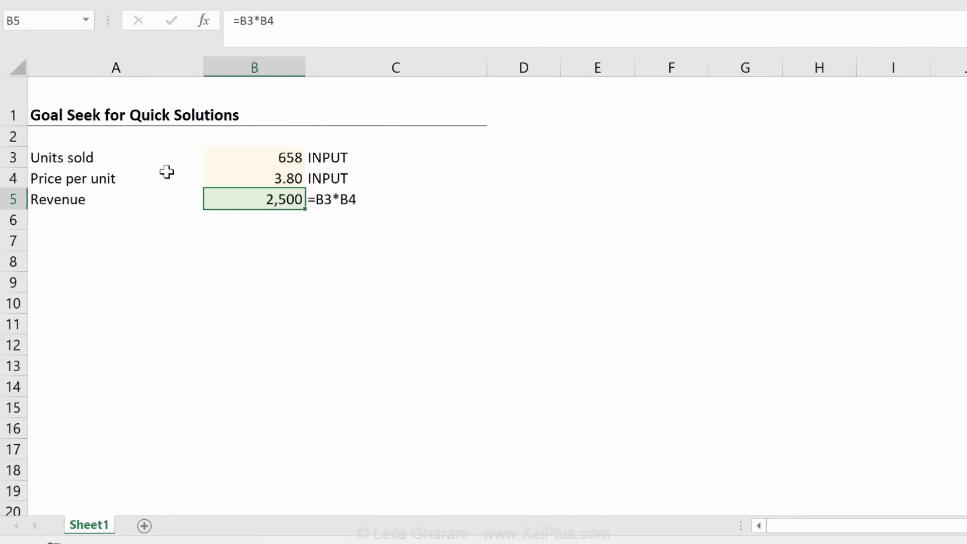
- Add a cost per unit of 1.5 in B8 and a Costs row in B9 as =B3*B8
{"action": "left_click", "coordinate": [55, 258]}
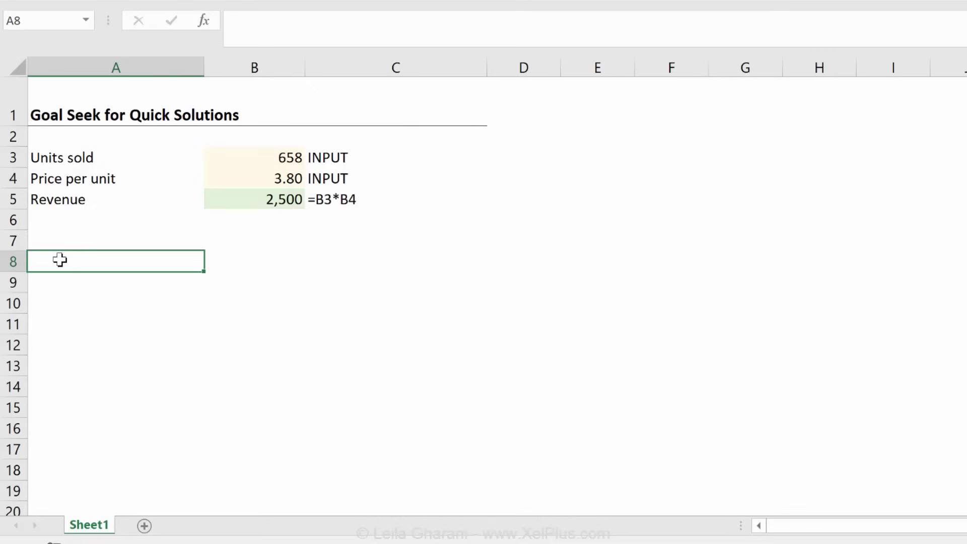
{"action": "type", "text": "cost"}
{"action": "type", "text": " per unit"}
{"action": "key", "text": "Tab"}
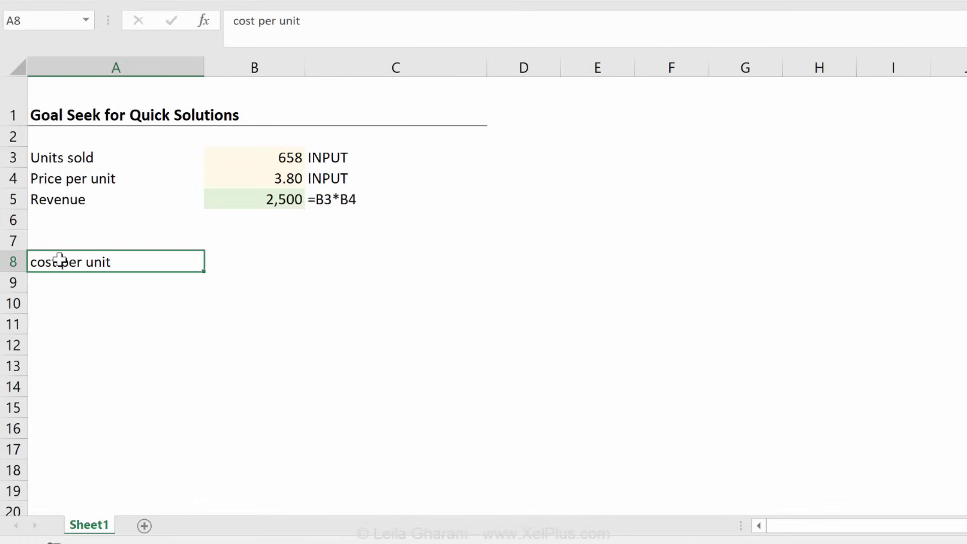
{"action": "type", "text": "1."}
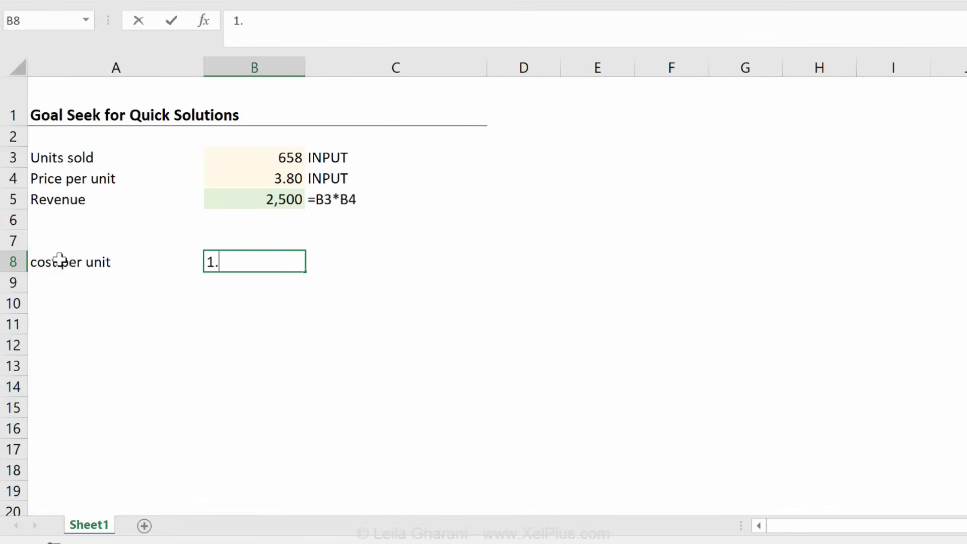
{"action": "type", "text": "5"}
{"action": "key", "text": "Return"}
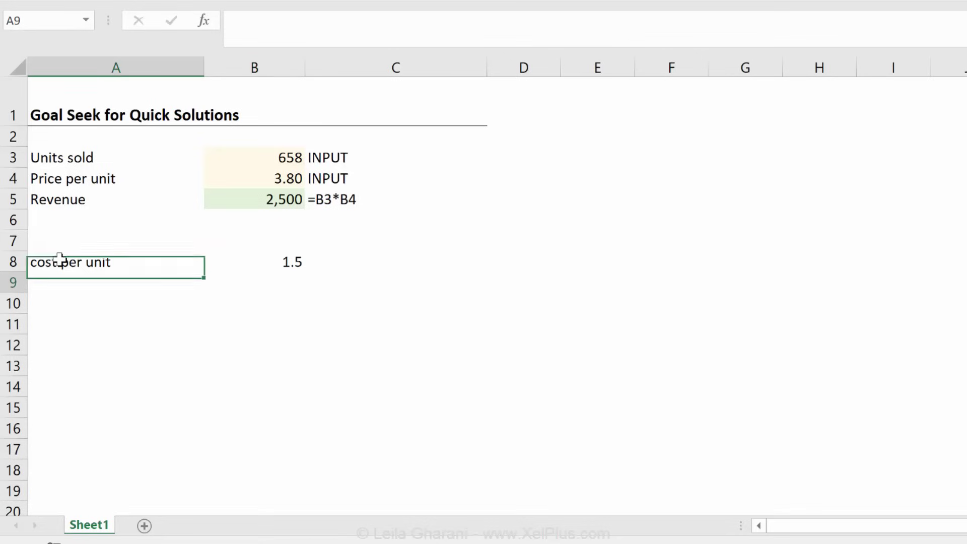
{"action": "type", "text": "Costs"}
{"action": "key", "text": "Tab"}
{"action": "type", "text": "="}
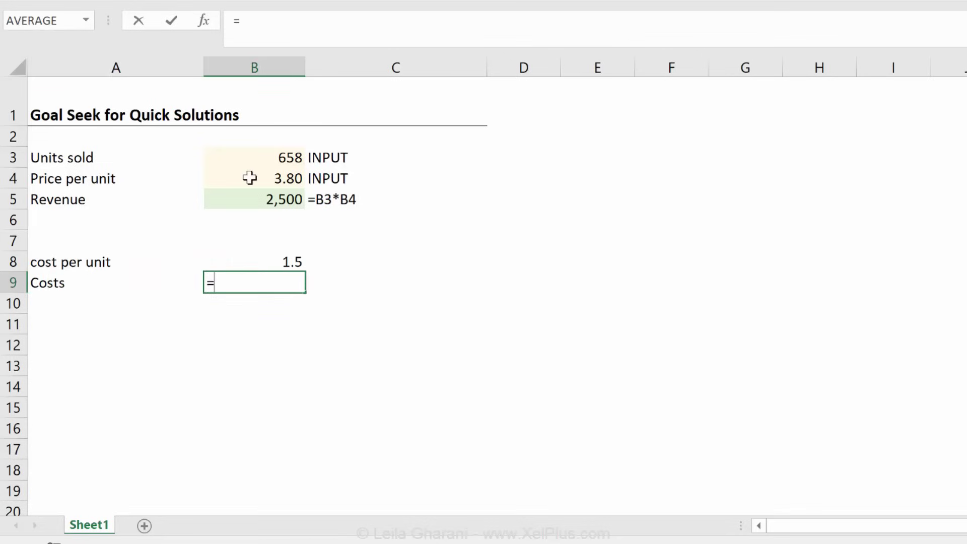
{"action": "left_click", "coordinate": [260, 154]}
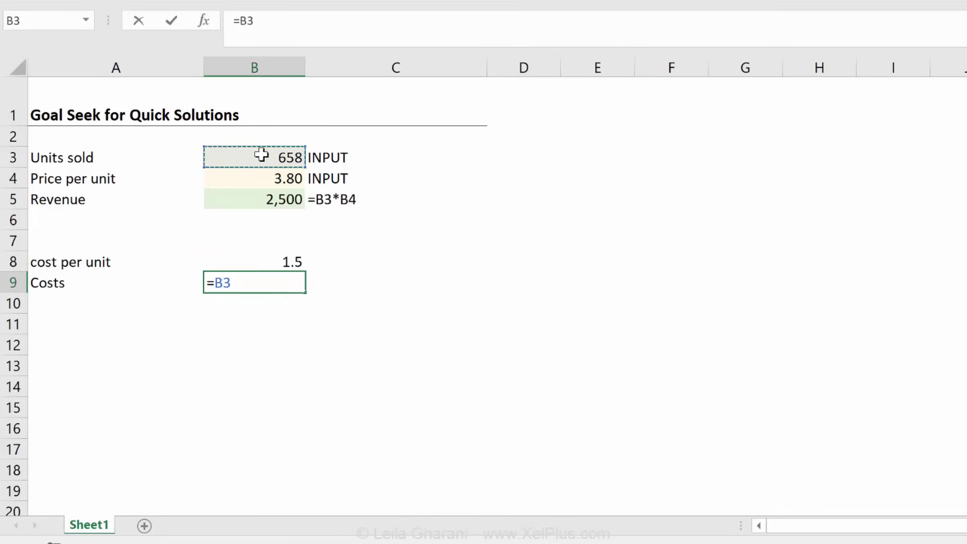
{"action": "type", "text": "*"}
{"action": "left_click", "coordinate": [254, 260]}
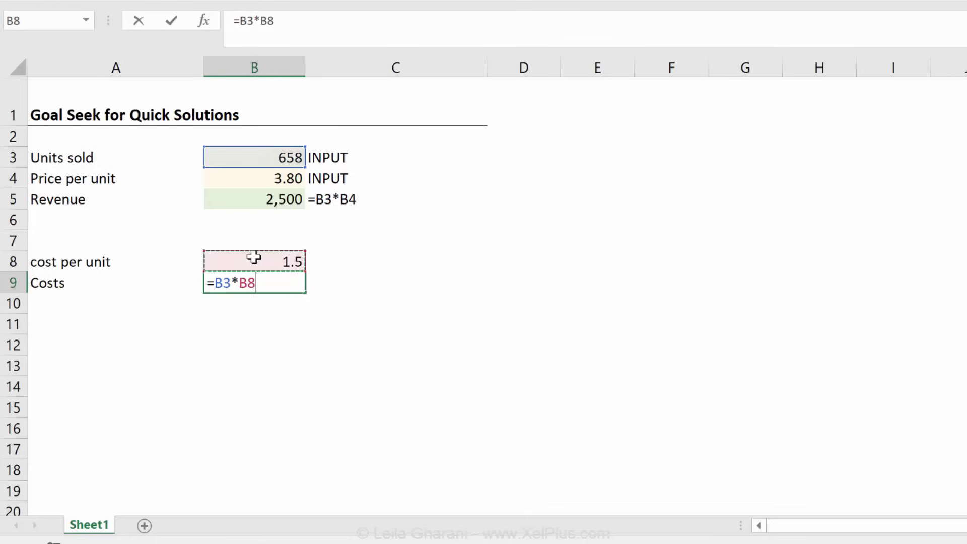
{"action": "key", "text": "Return"}
- Copy the styling of price and revenue (B4:B5) onto cost per unit and costs with Format Painter
{"action": "left_click", "coordinate": [261, 268]}
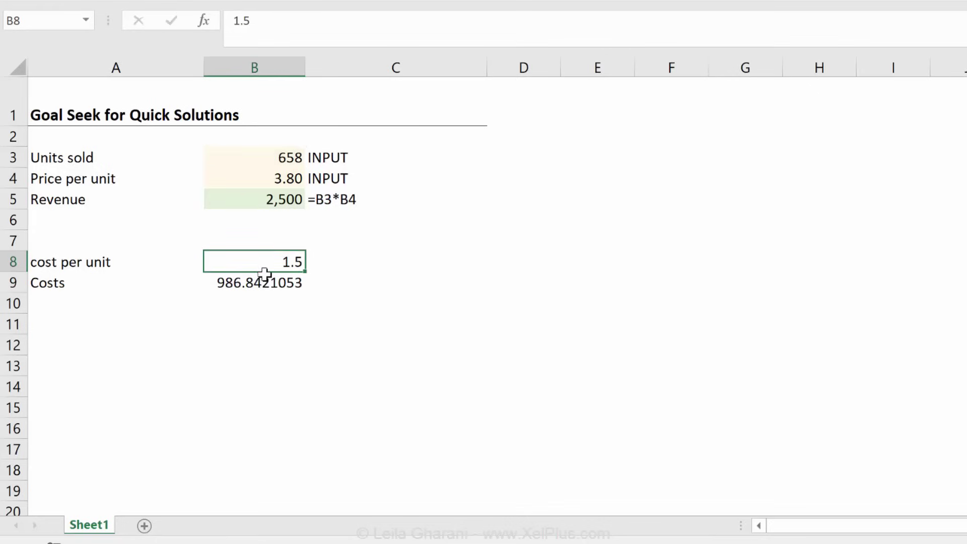
{"action": "left_click", "coordinate": [265, 285]}
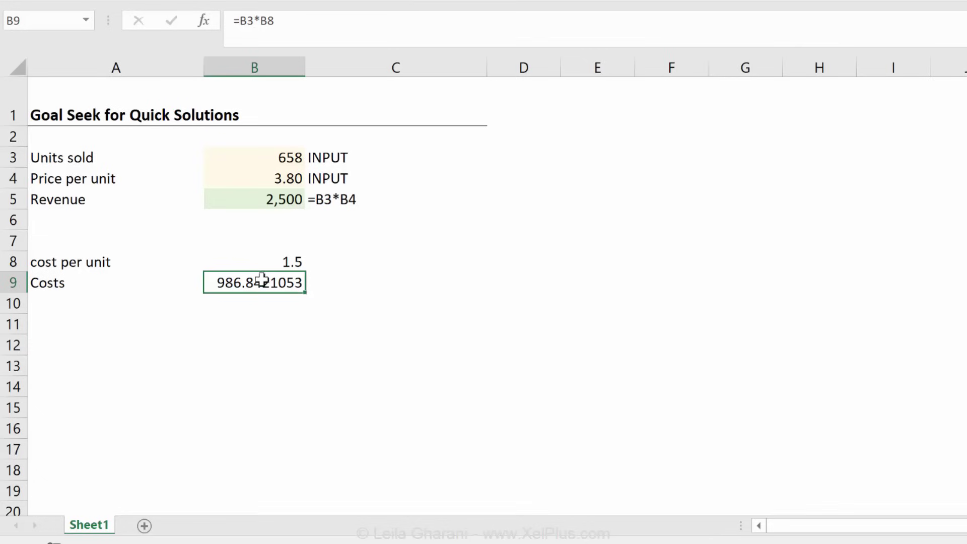
{"action": "left_click_drag", "start_coordinate": [253, 179], "coordinate": [252, 195]}
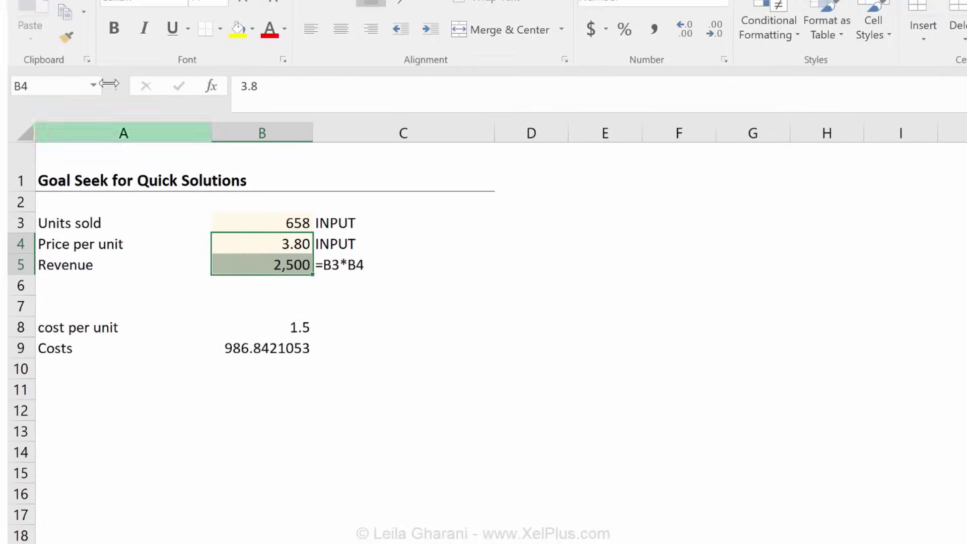
{"action": "left_click", "coordinate": [65, 36]}
{"action": "left_click", "coordinate": [280, 263]}
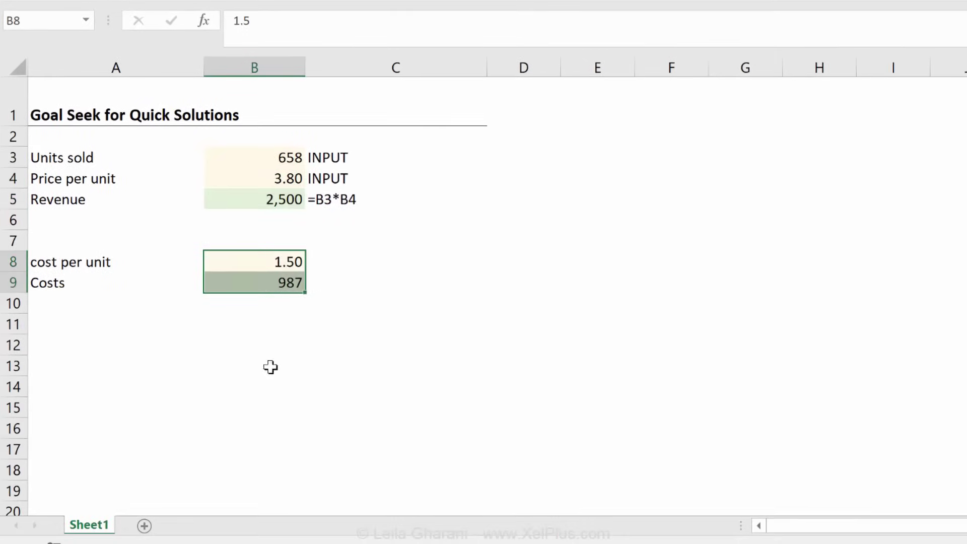
- Add an Income row in A11 with =B5-B9 in B11, giving 1,513, and check the formulas
{"action": "left_click", "coordinate": [58, 321]}
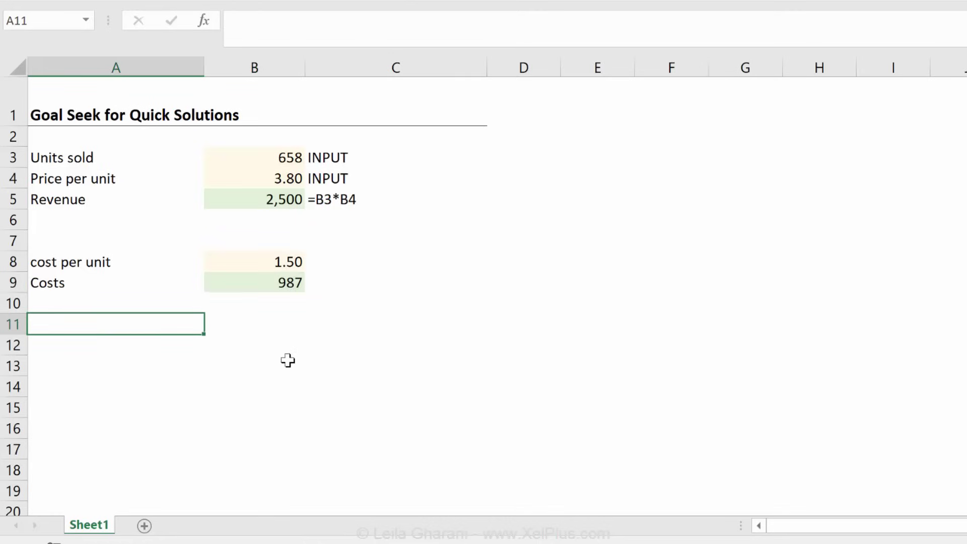
{"action": "type", "text": "Income"}
{"action": "key", "text": "Tab"}
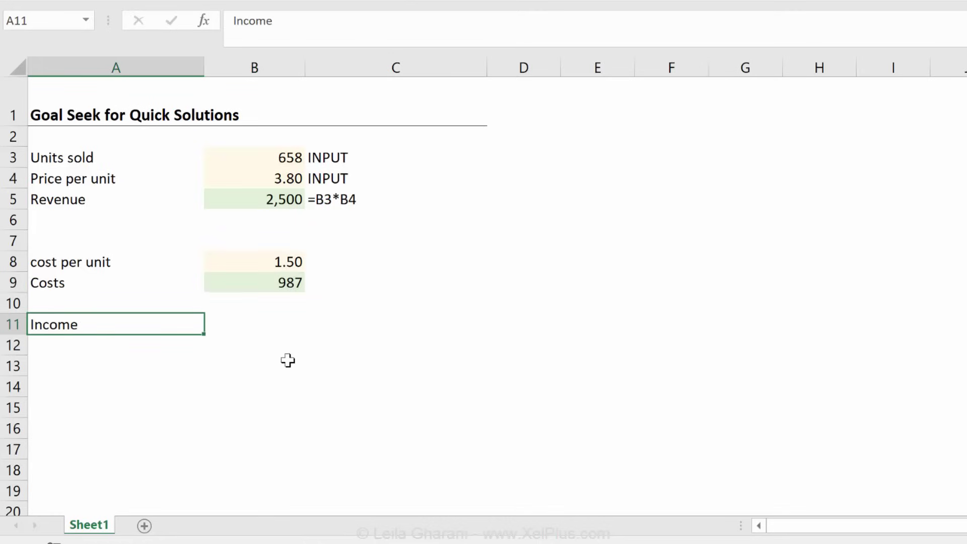
{"action": "type", "text": "="}
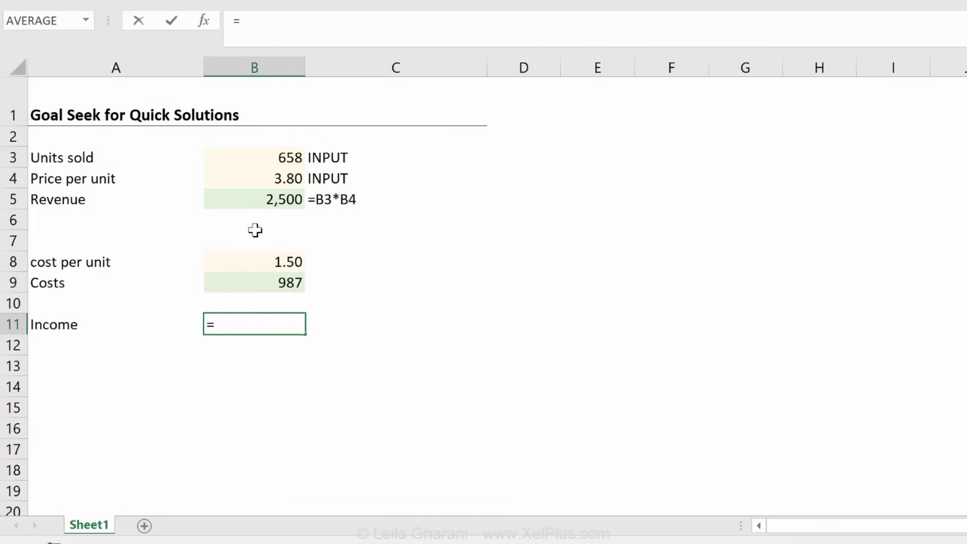
{"action": "left_click", "coordinate": [249, 199]}
{"action": "type", "text": "-"}
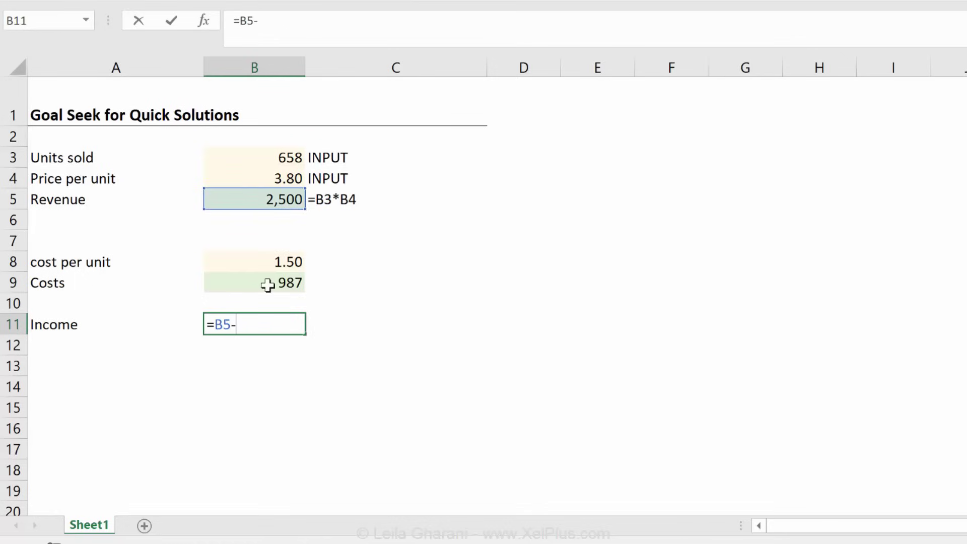
{"action": "left_click", "coordinate": [267, 285]}
{"action": "key", "text": "ctrl+Return"}
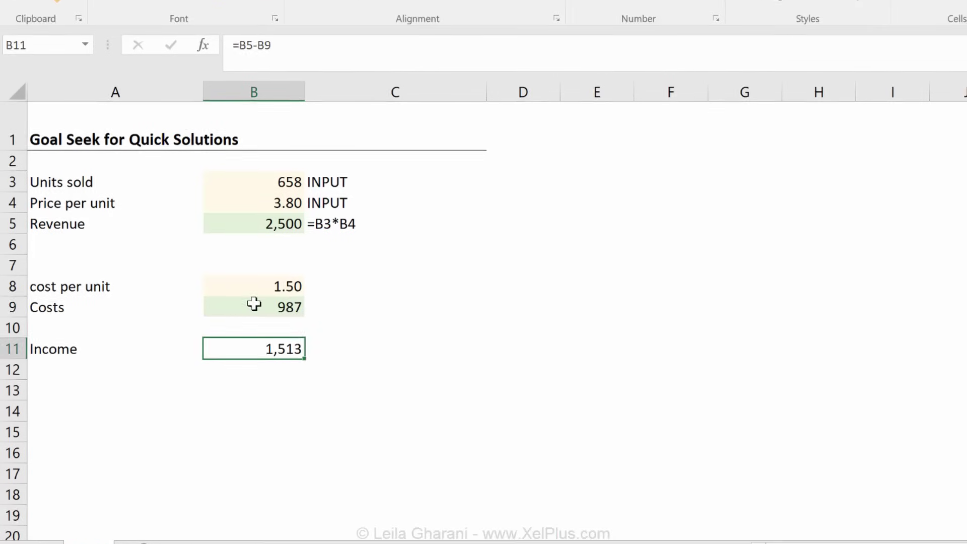
{"action": "left_click", "coordinate": [254, 304]}
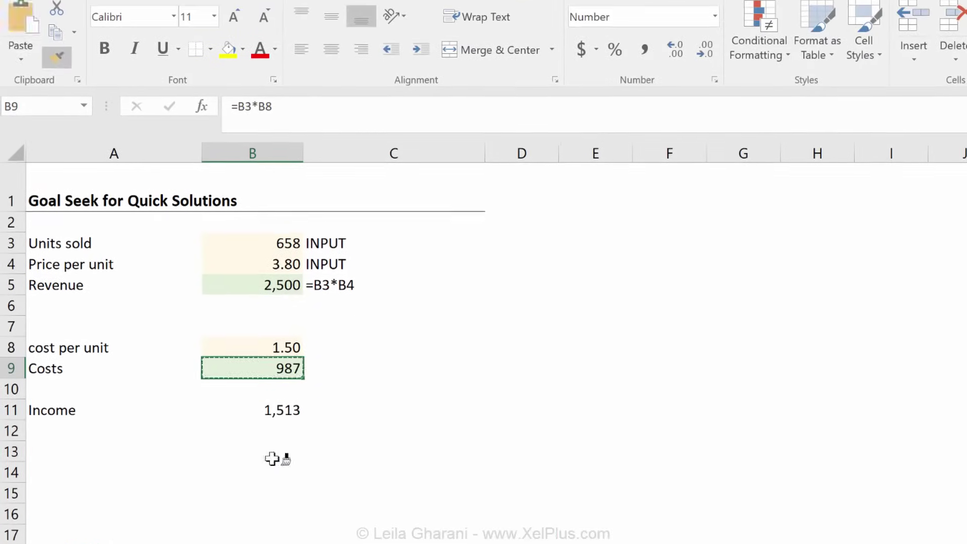
{"action": "left_click", "coordinate": [274, 447]}
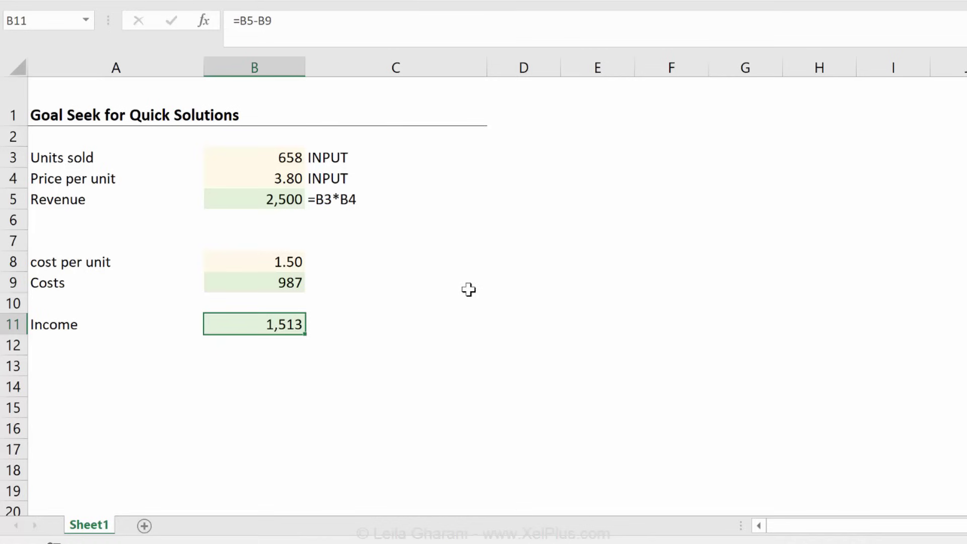
{"action": "left_click", "coordinate": [291, 20]}
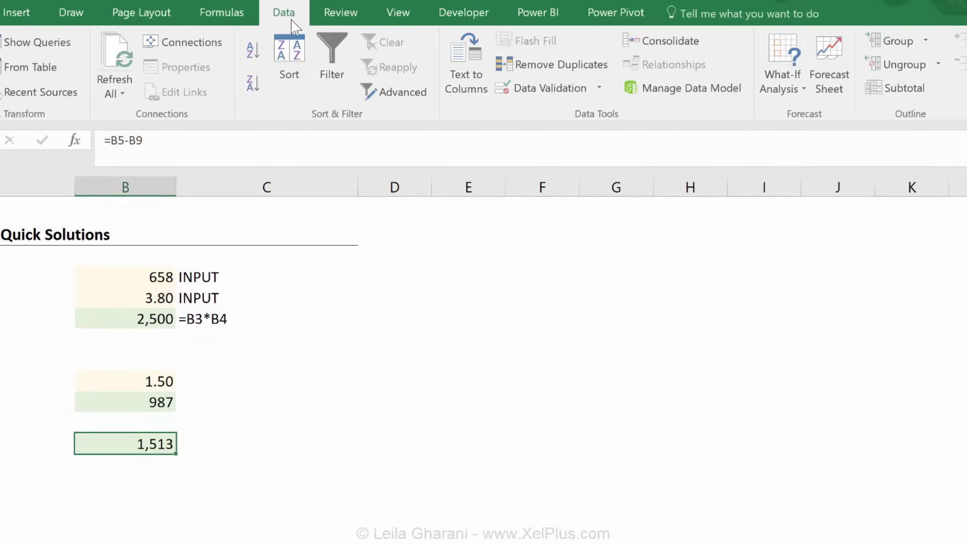
{"action": "left_click", "coordinate": [791, 81]}
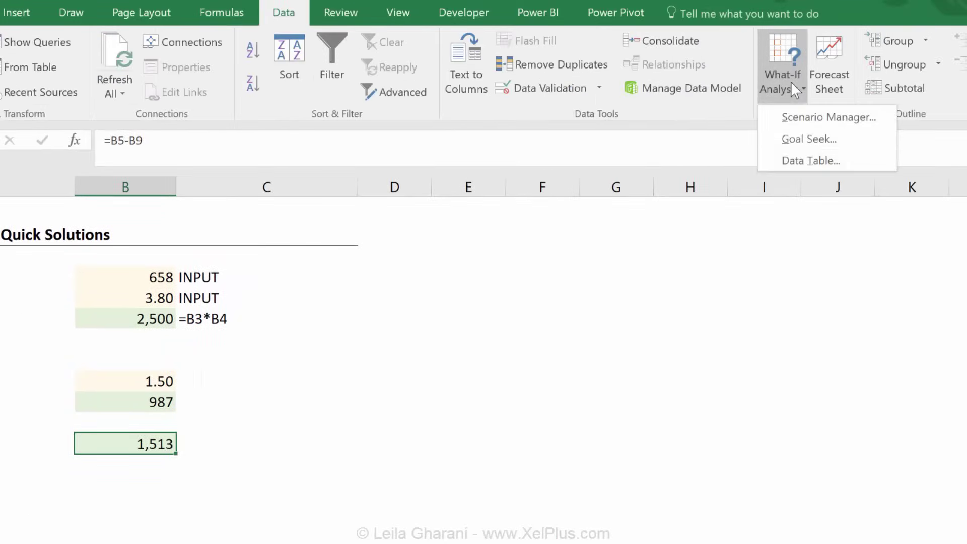
{"action": "left_click", "coordinate": [800, 140]}
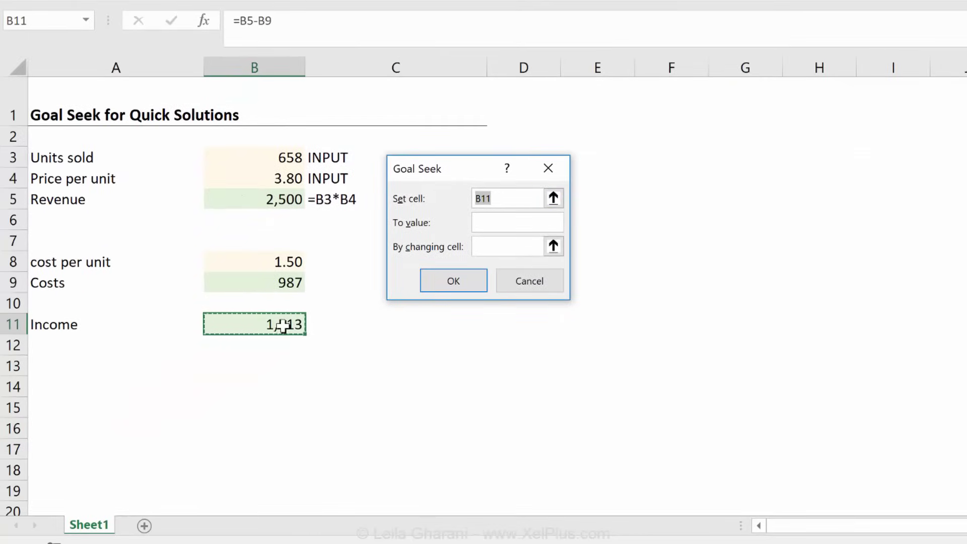
{"action": "left_click", "coordinate": [491, 224]}
{"action": "type", "text": "2100"}
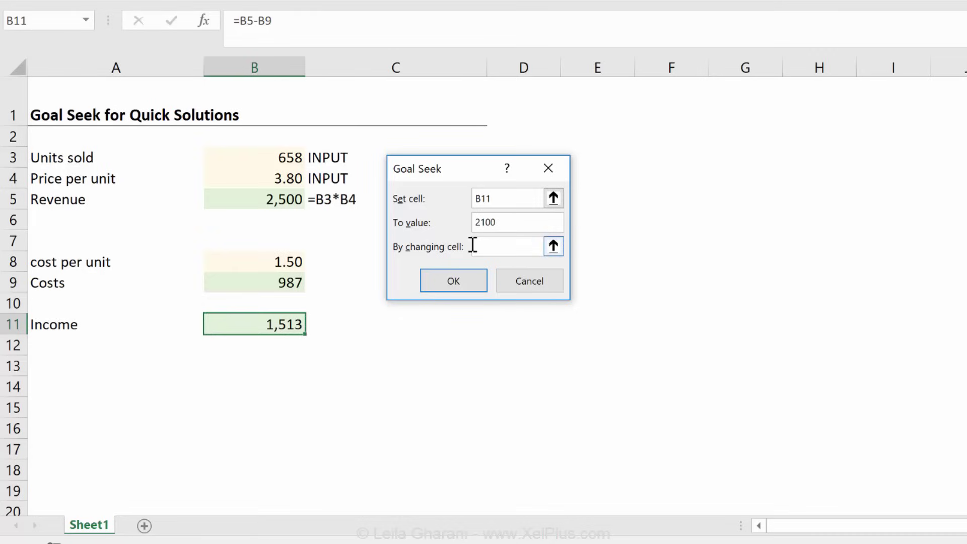
{"action": "left_click", "coordinate": [293, 161]}
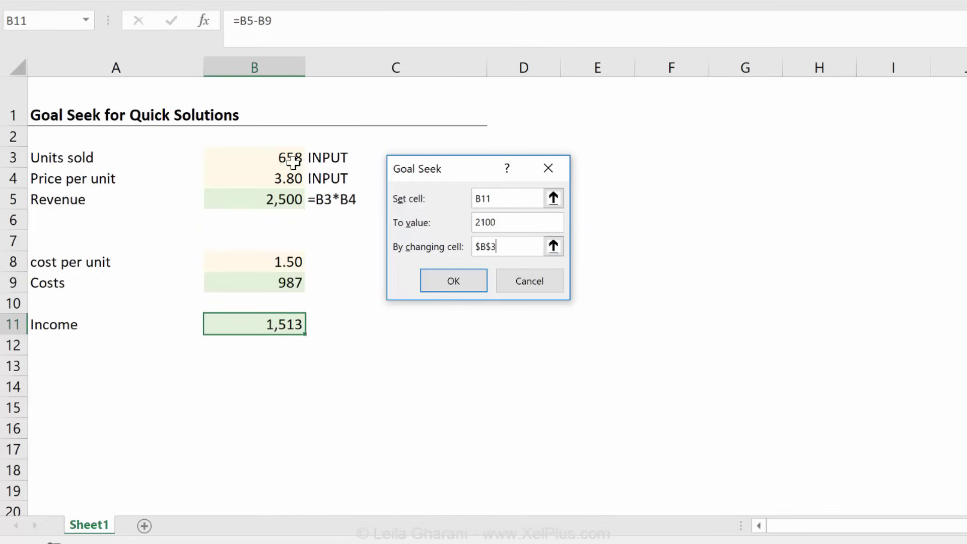
{"action": "left_click", "coordinate": [458, 289]}
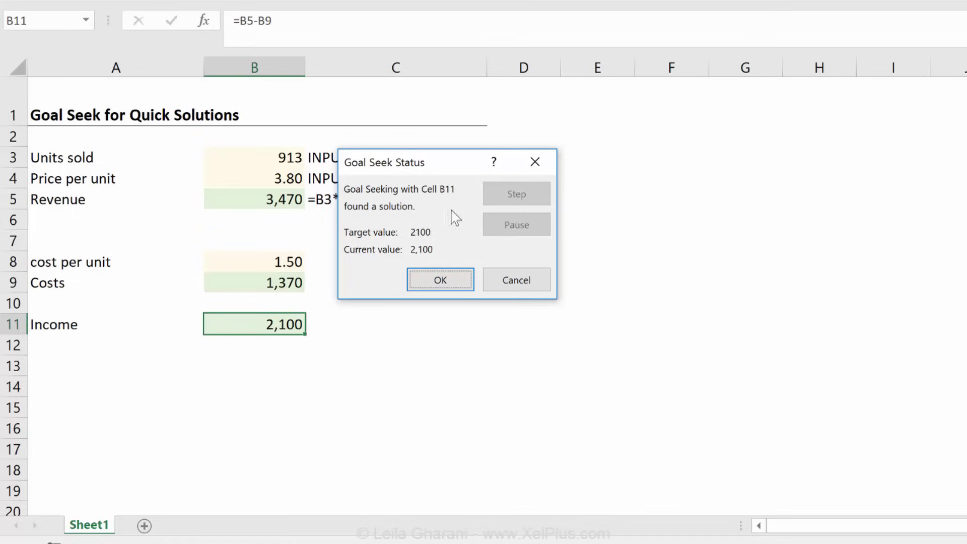
{"action": "left_click", "coordinate": [504, 282]}
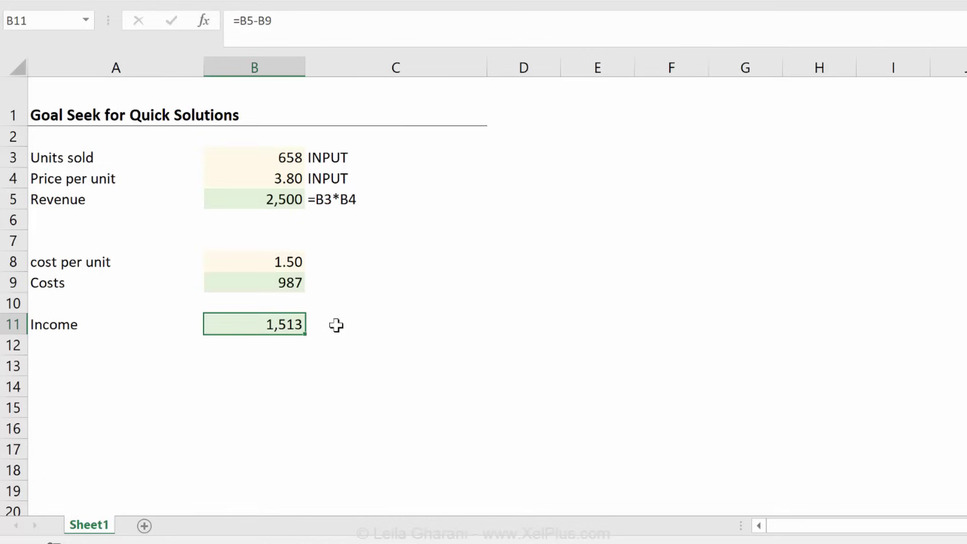
{"action": "left_click", "coordinate": [784, 95]}
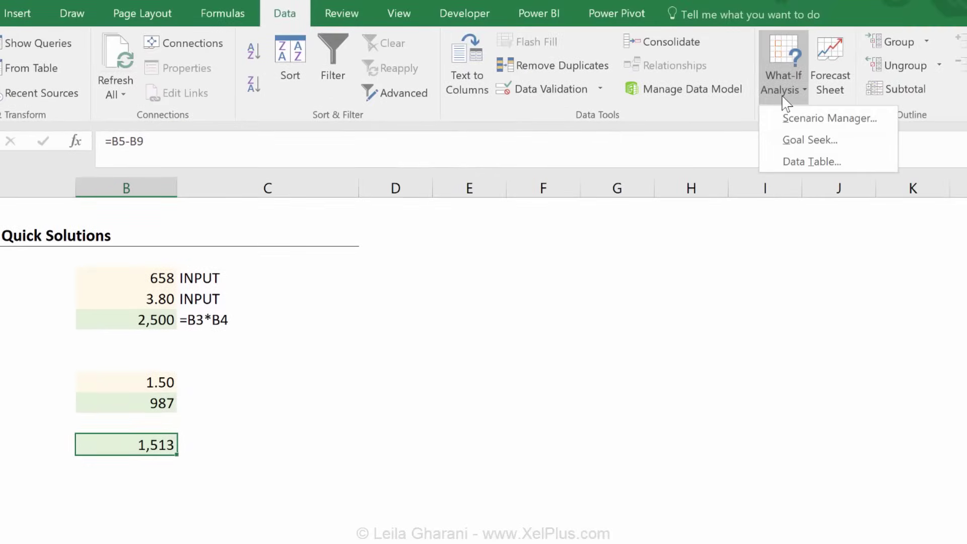
{"action": "left_click", "coordinate": [786, 140]}
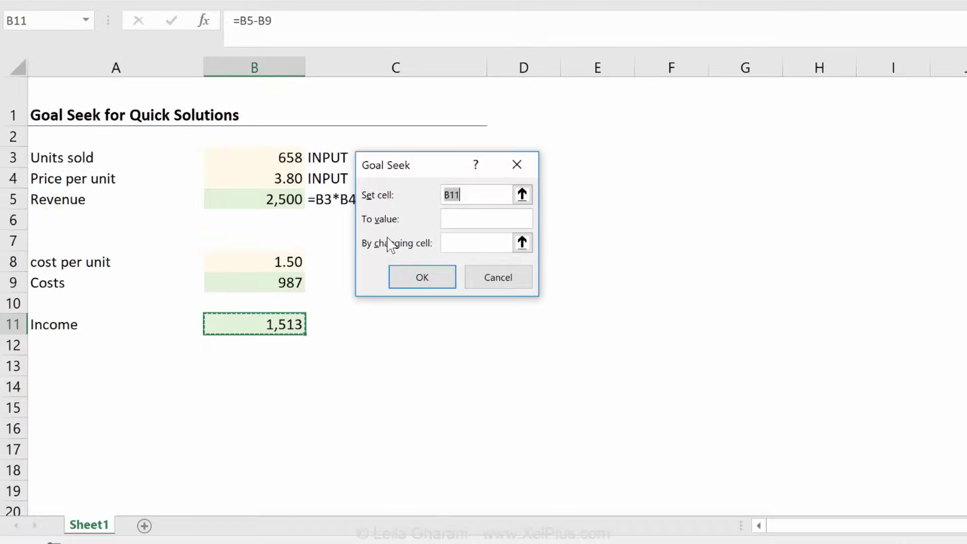
{"action": "left_click", "coordinate": [455, 243]}
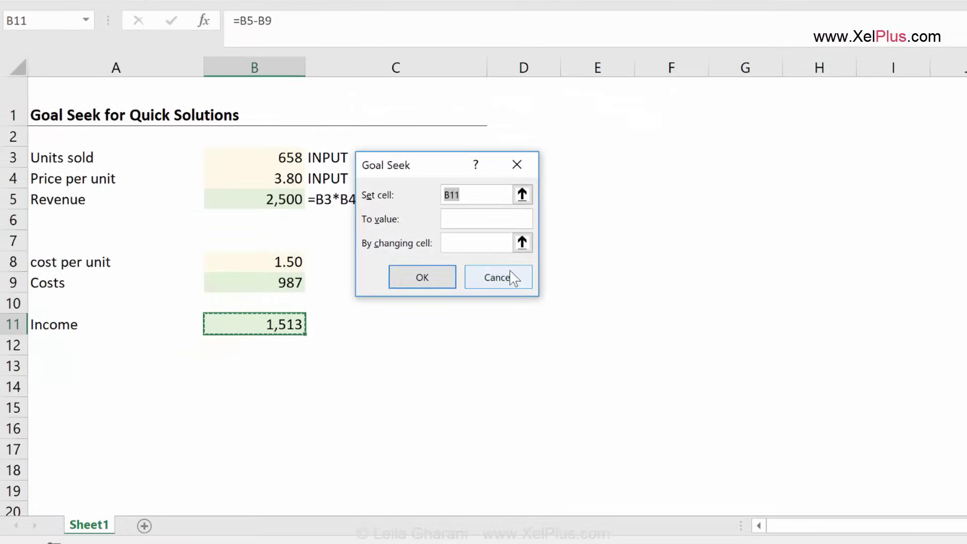
{"action": "left_click", "coordinate": [511, 279]}
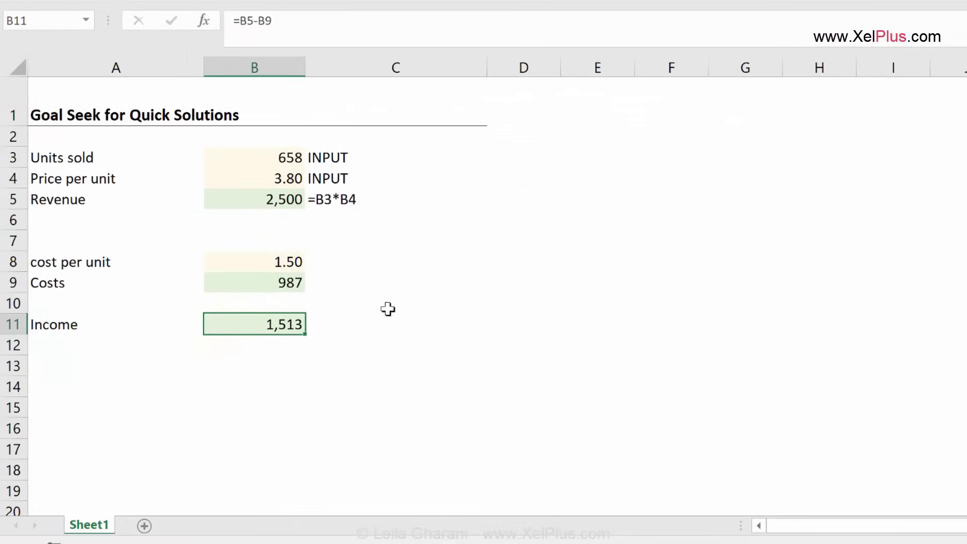
{"action": "left_click", "coordinate": [370, 325]}
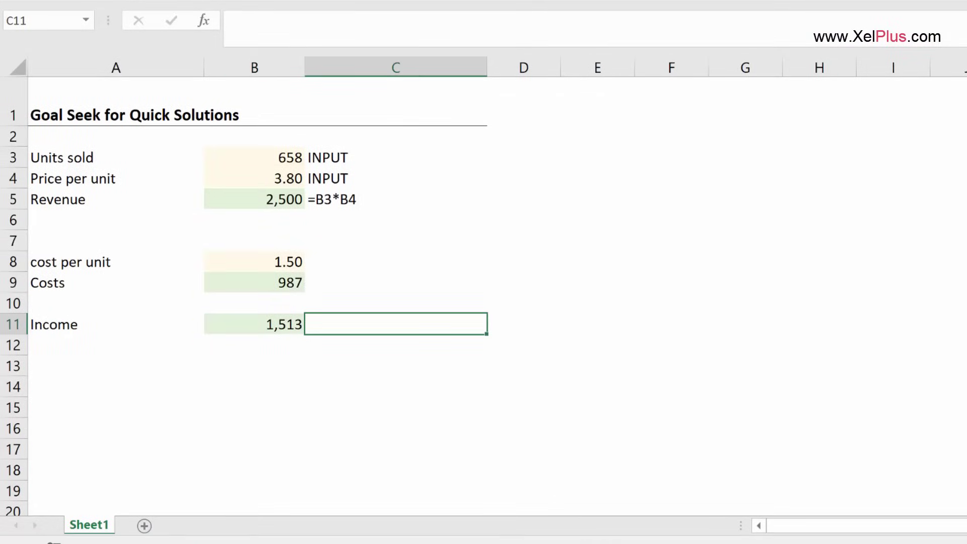